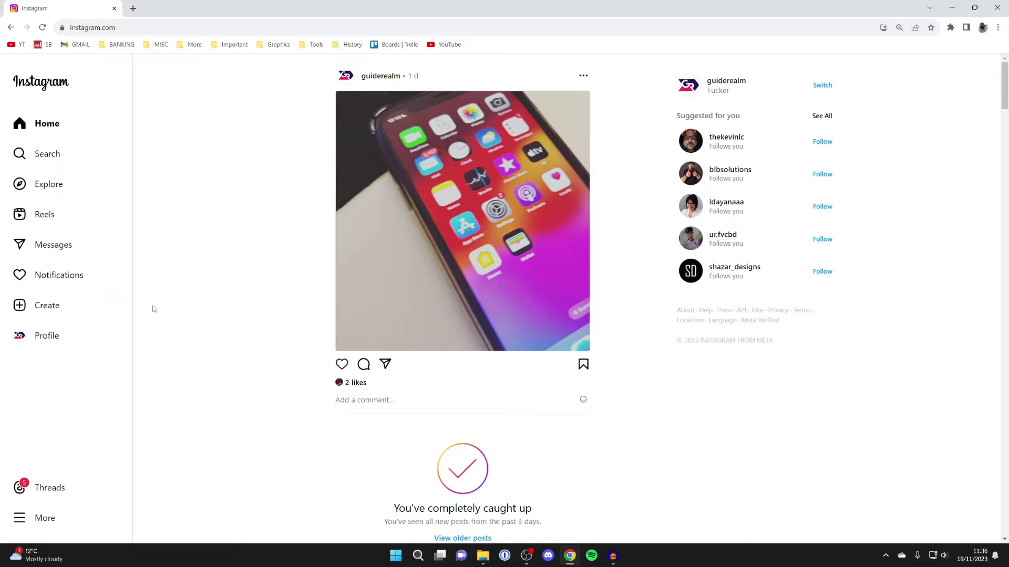
# - Start a new post and load Photo.png from the Desktop into it
pyautogui.click(41, 307)
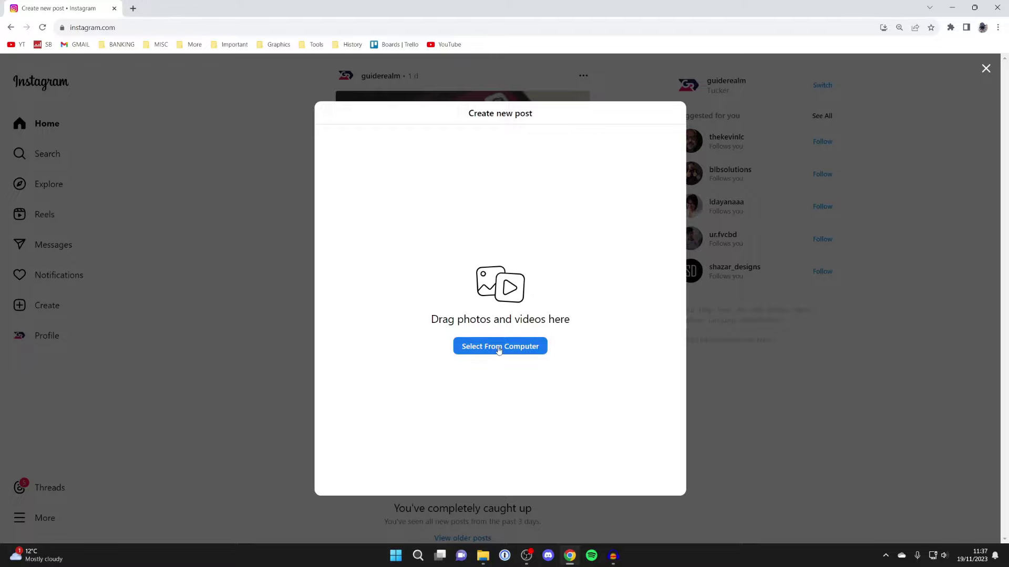
pyautogui.click(499, 347)
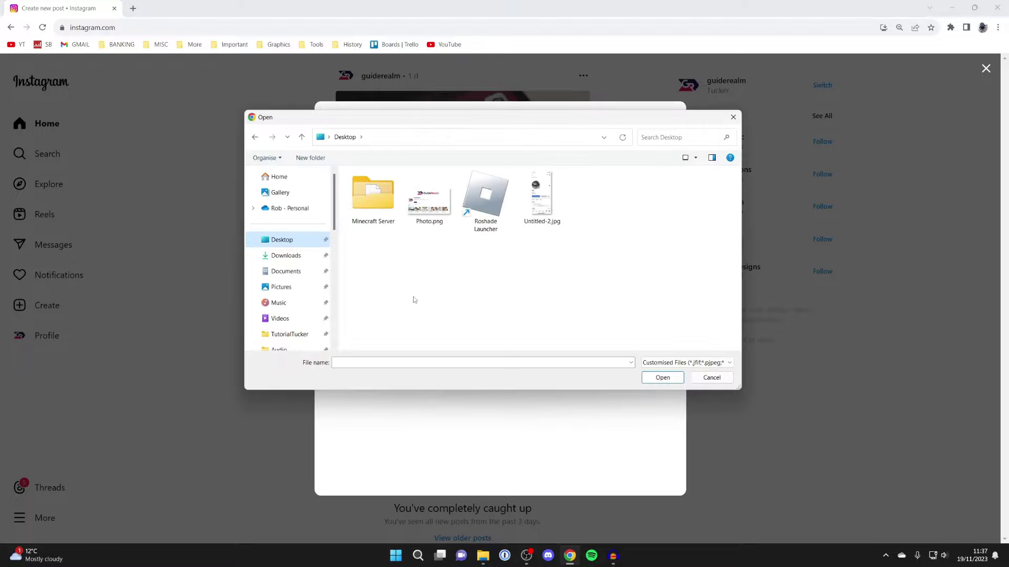
pyautogui.click(429, 205)
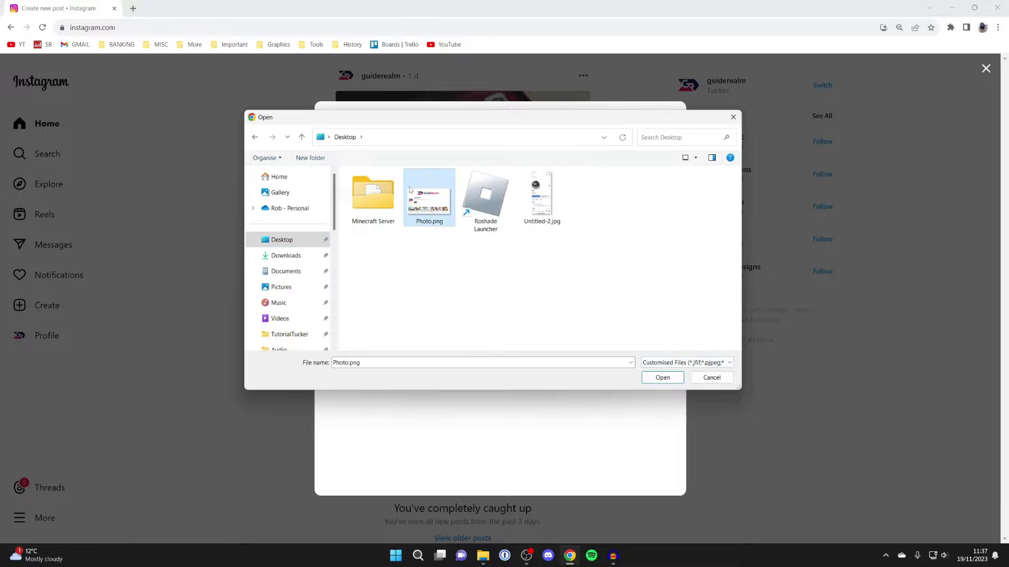
pyautogui.doubleClick(428, 197)
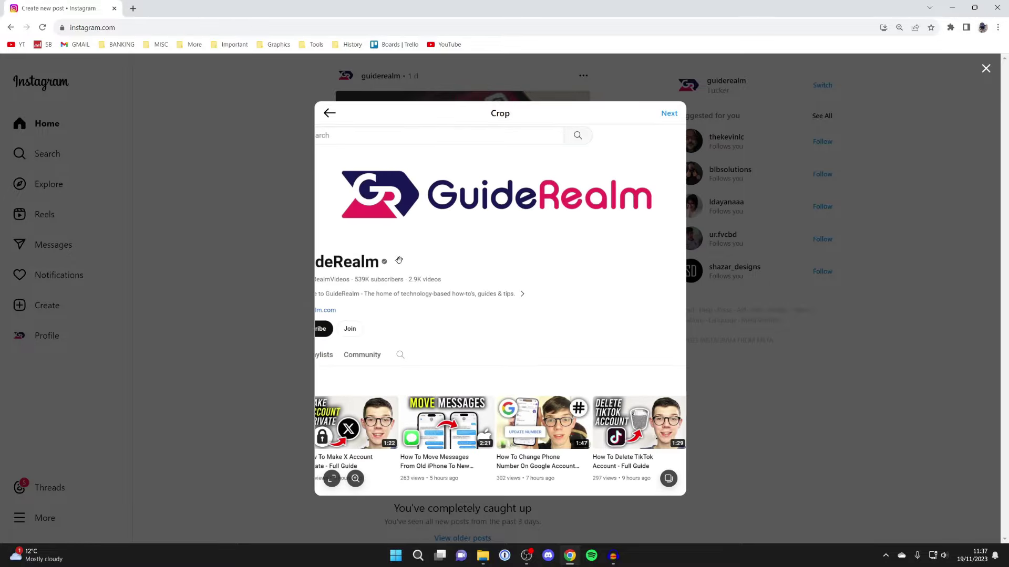
# - Drag the photo within the crop so the whole channel page is framed
pyautogui.moveTo(398, 261); pyautogui.dragTo(611, 195)
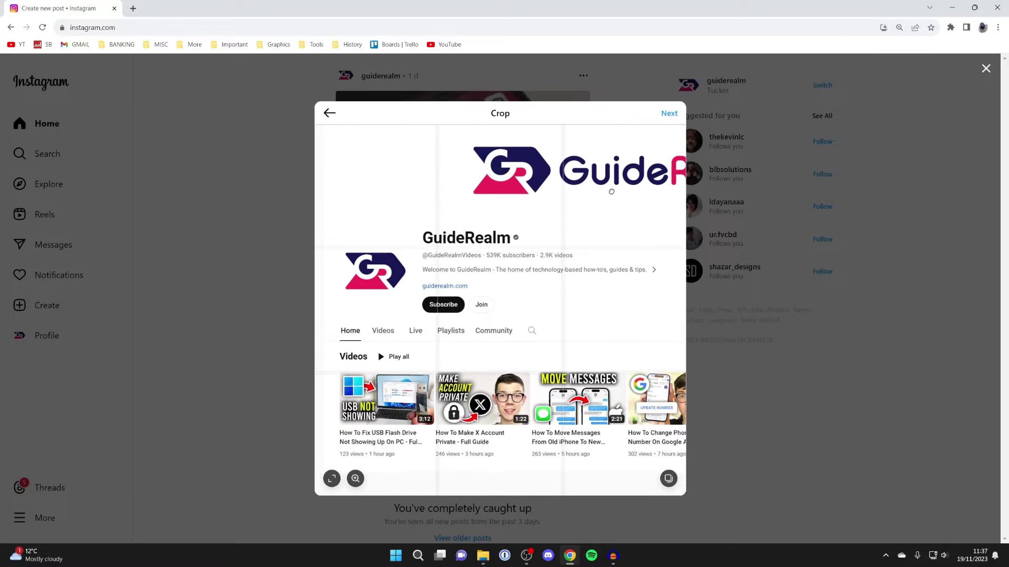
pyautogui.moveTo(489, 318); pyautogui.dragTo(144, 141)
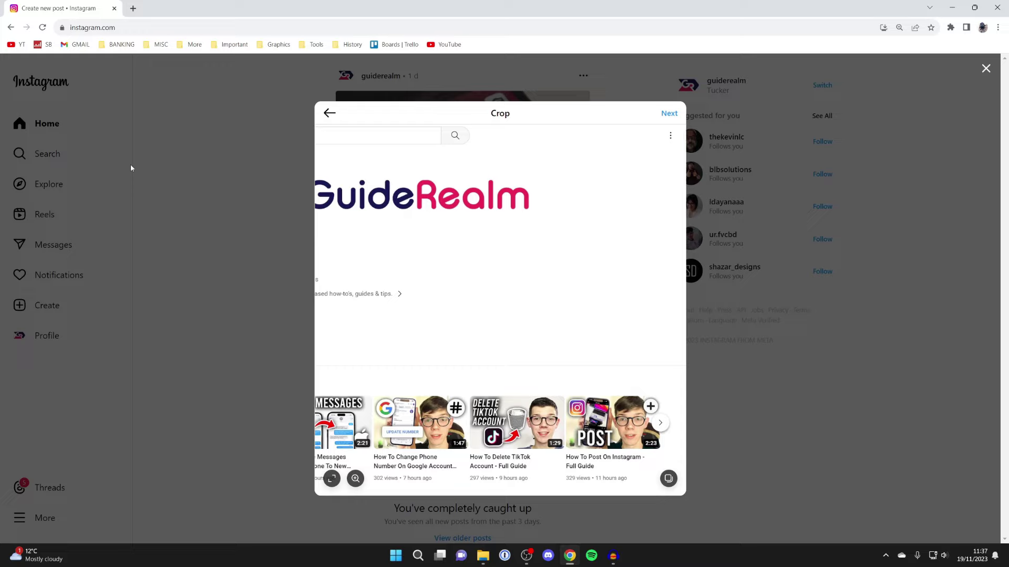
pyautogui.moveTo(362, 253); pyautogui.dragTo(536, 307)
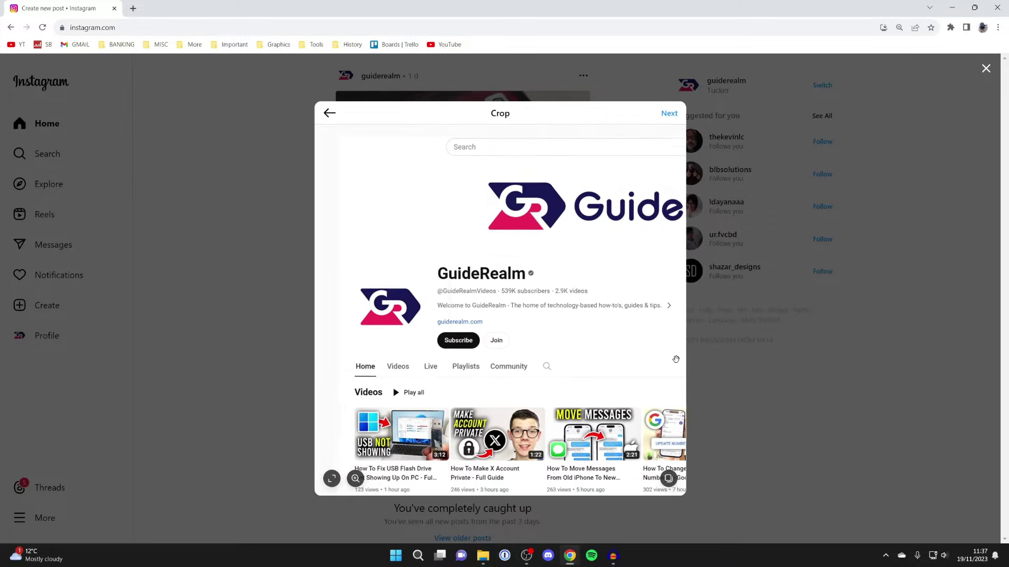
pyautogui.moveTo(438, 264); pyautogui.dragTo(686, 123)
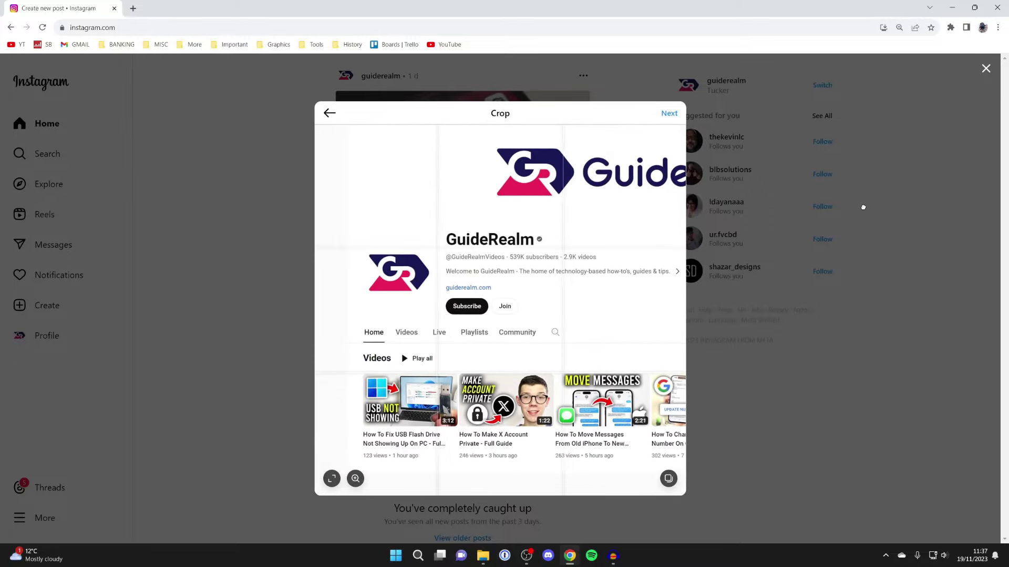
# - Move past editing to the caption step after viewing the Adjustments options
pyautogui.click(669, 113)
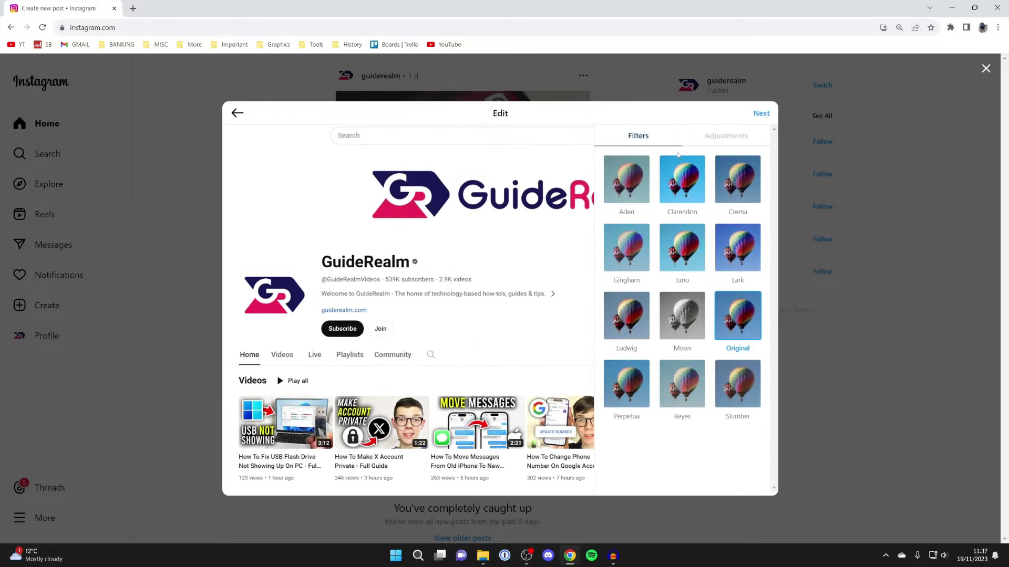
pyautogui.click(731, 136)
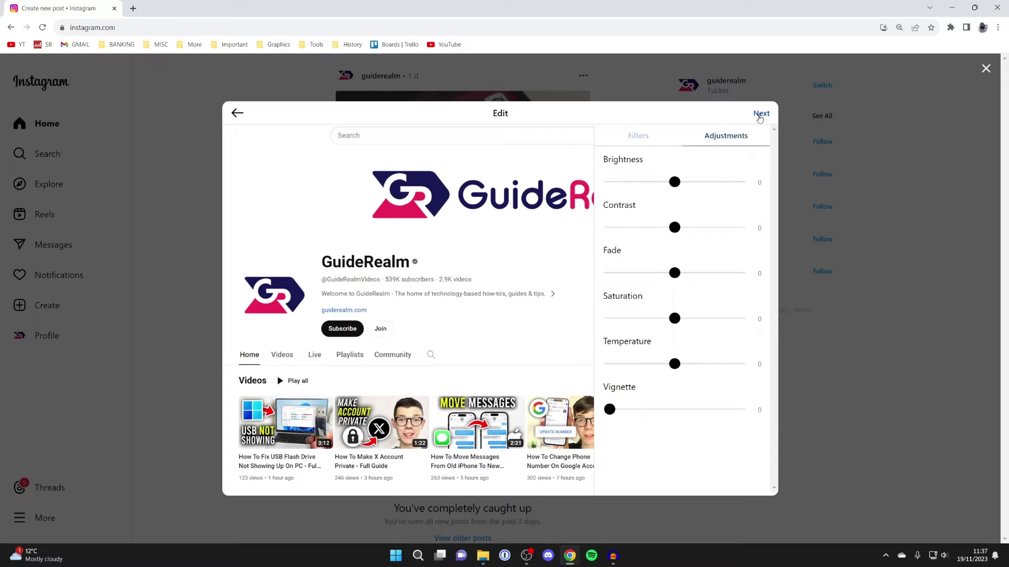
pyautogui.click(760, 114)
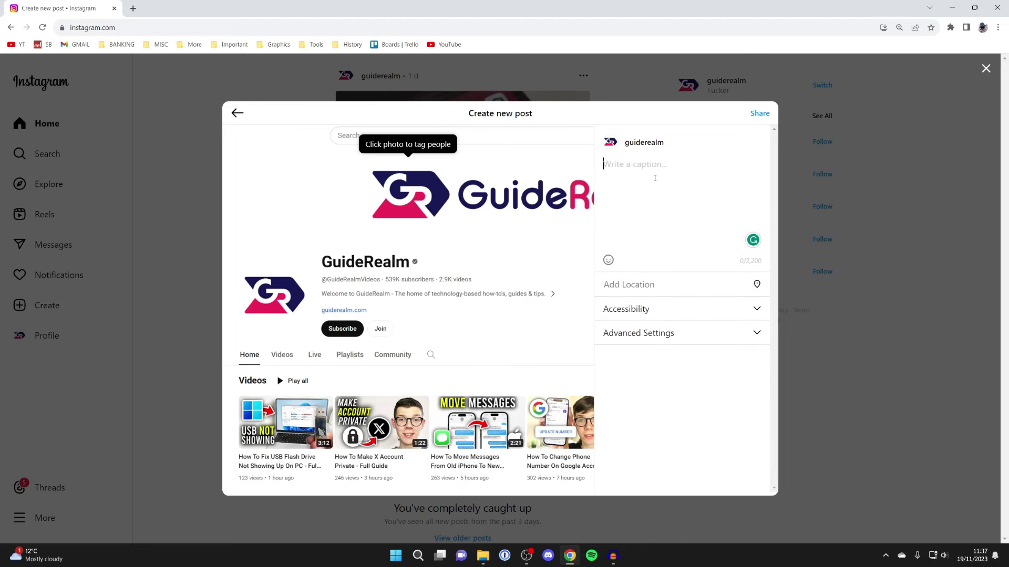
pyautogui.write('Exam')
pyautogui.write('ple')
# - Caption the post 'Example', review tagging, Advanced Settings and Accessibility, then share it
pyautogui.click(432, 239)
pyautogui.click(676, 397)
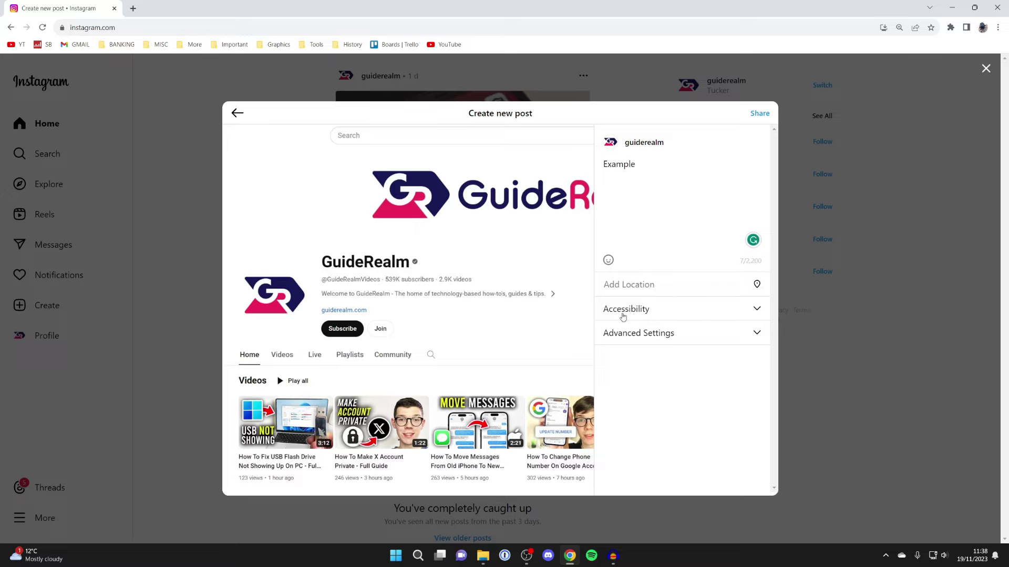
pyautogui.click(664, 335)
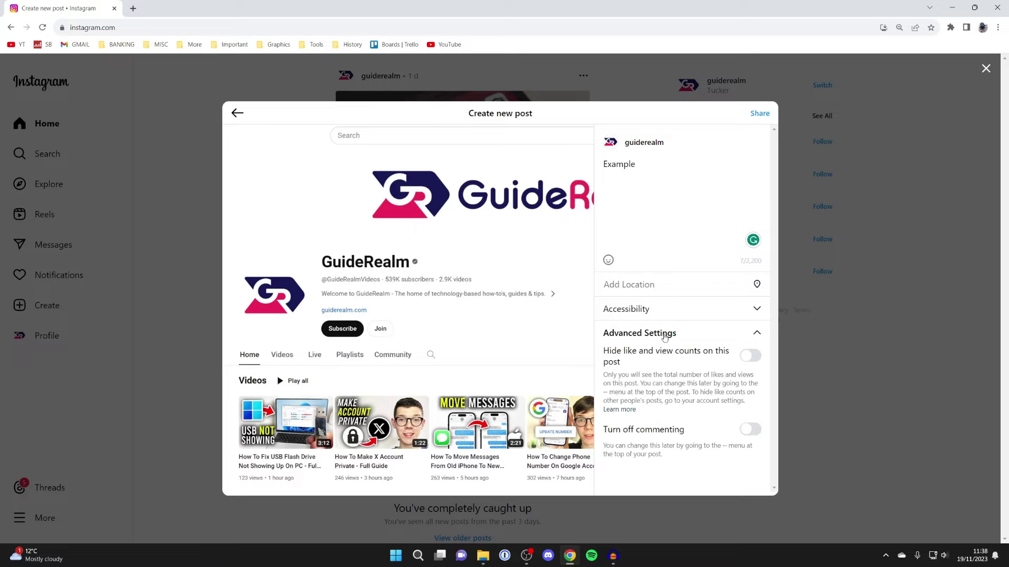
pyautogui.click(650, 315)
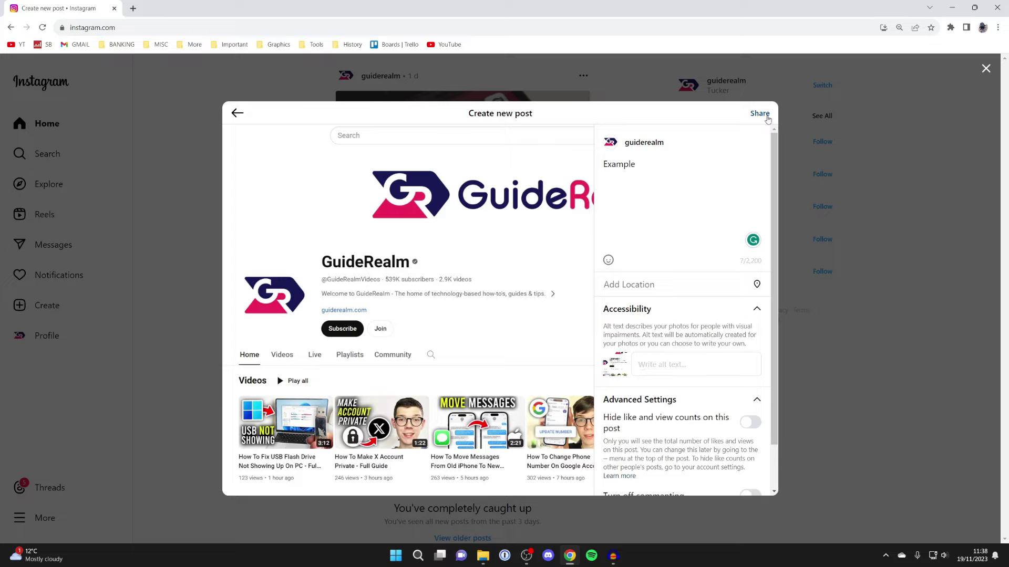
pyautogui.click(759, 114)
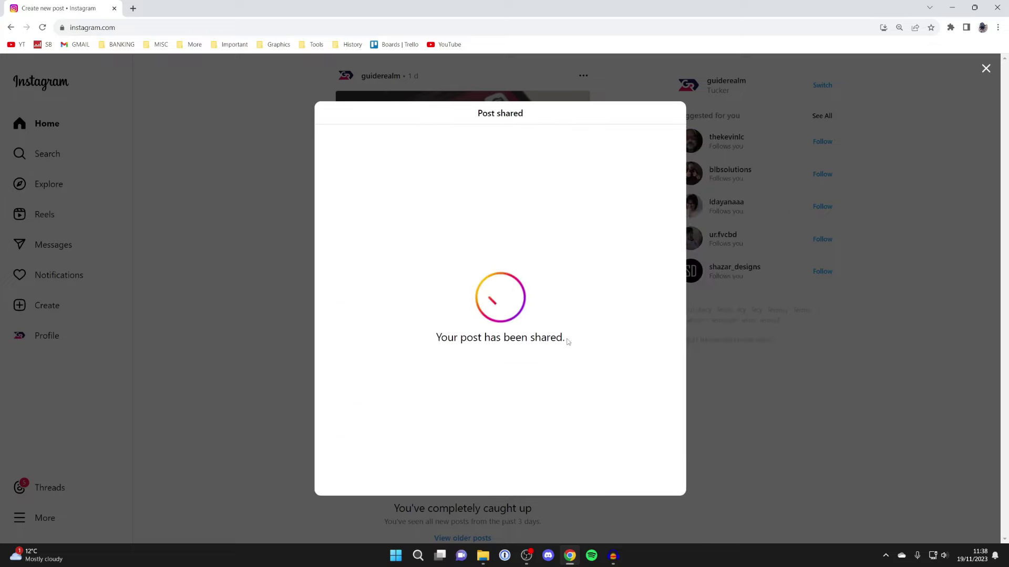
# - Close the Post shared confirmation and go to the guiderealm profile page
pyautogui.click(986, 68)
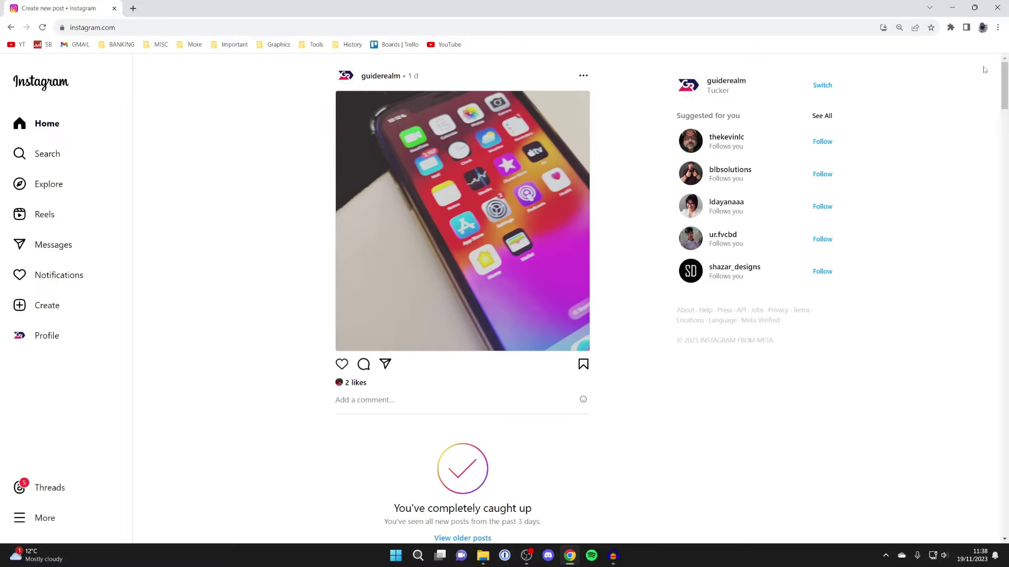
pyautogui.click(49, 337)
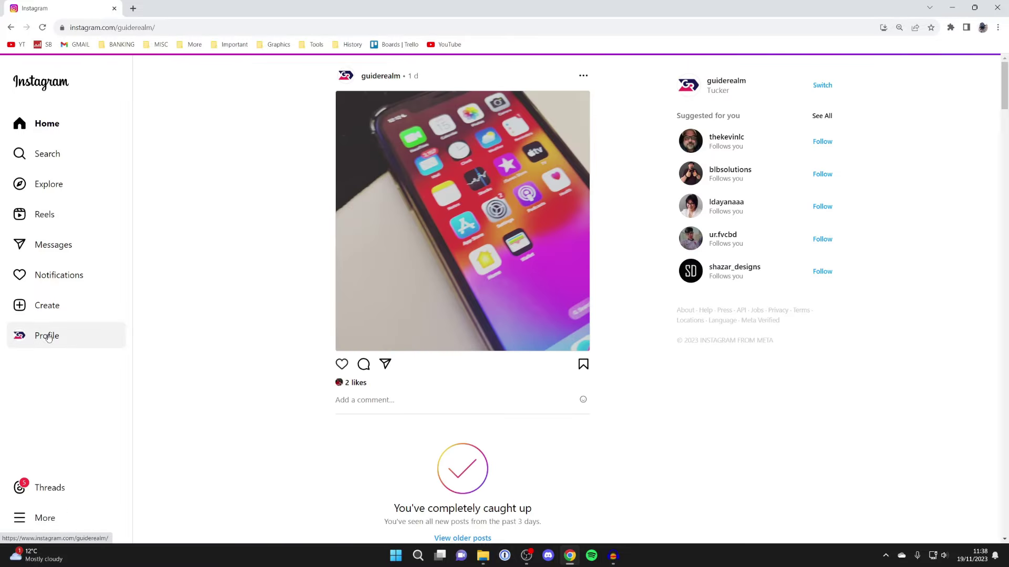
pyautogui.scroll(-3, 377, 302)
pyautogui.scroll(2, 408, 323)
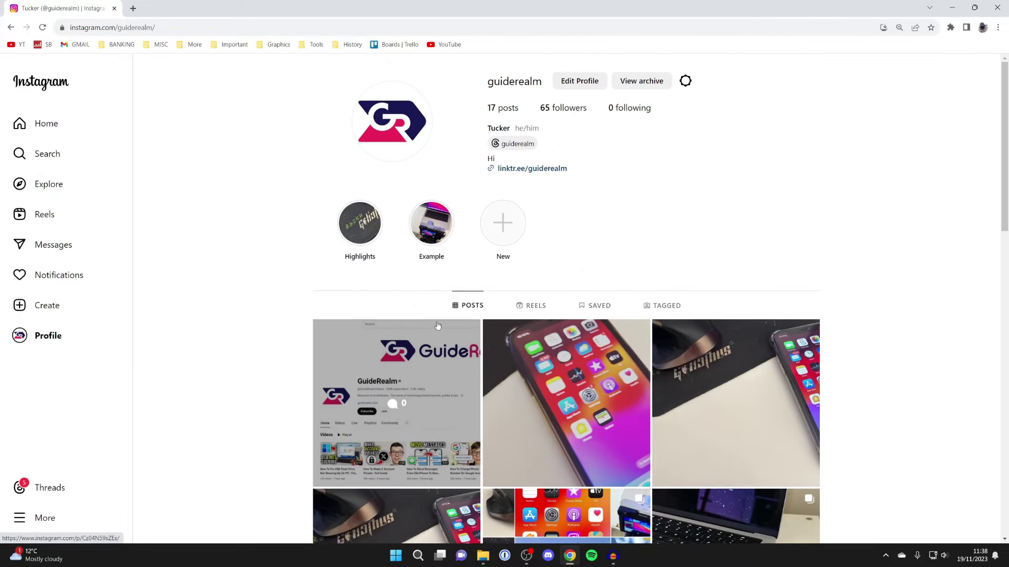